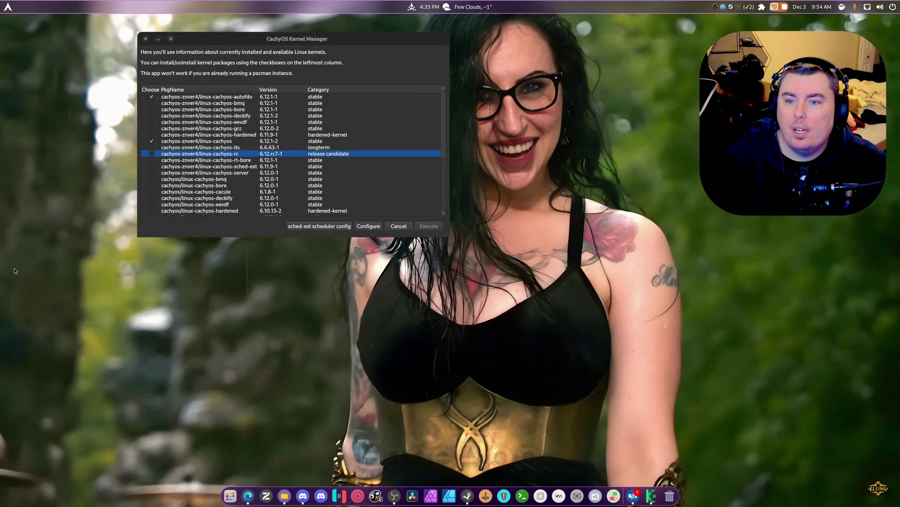
Mark the linux-cachyos-rc kernel for installation and open its build configuration options.
click(152, 154)
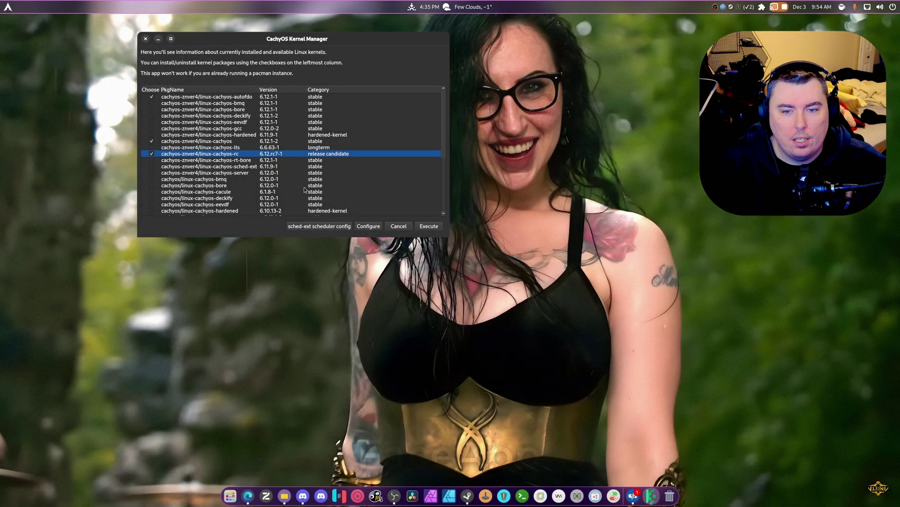
click(367, 226)
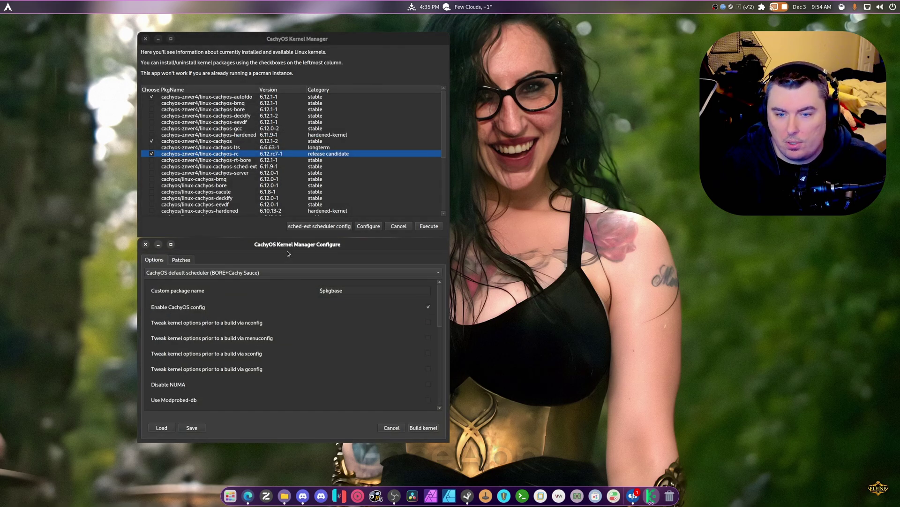
drag(288, 254, 637, 75)
scroll(586, 205, down, 3)
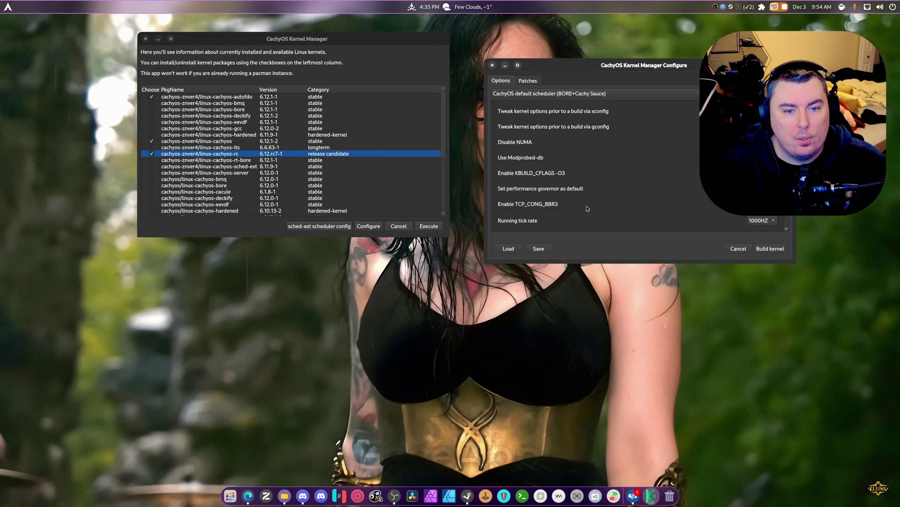
scroll(589, 209, down, 3)
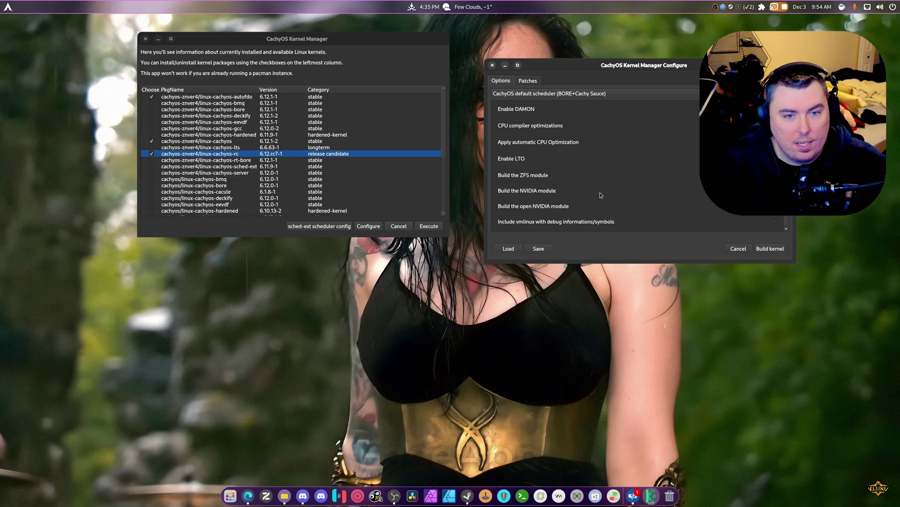
scroll(605, 197, up, 3)
Set the scheduler to RC - Release Candidate, review the Patches list, and start the kernel build.
click(548, 94)
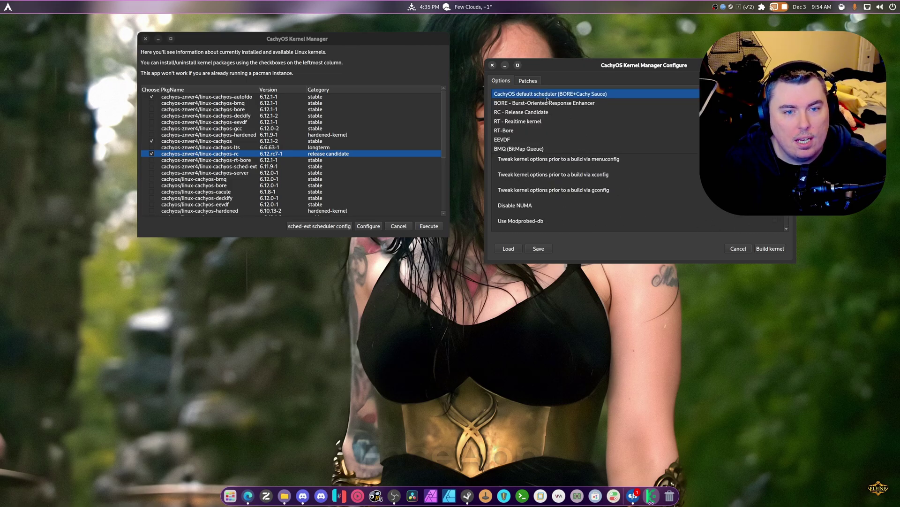
click(557, 112)
scroll(686, 162, down, 3)
scroll(685, 164, up, 3)
click(530, 82)
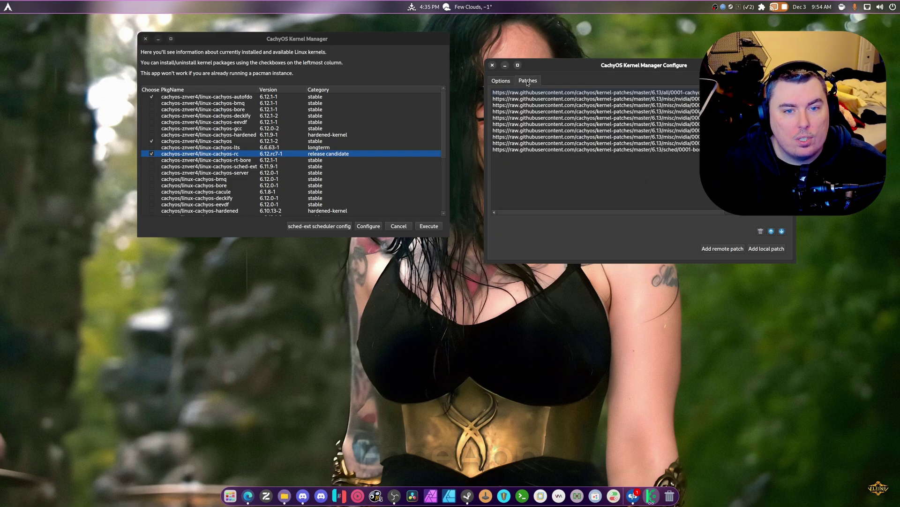
click(505, 82)
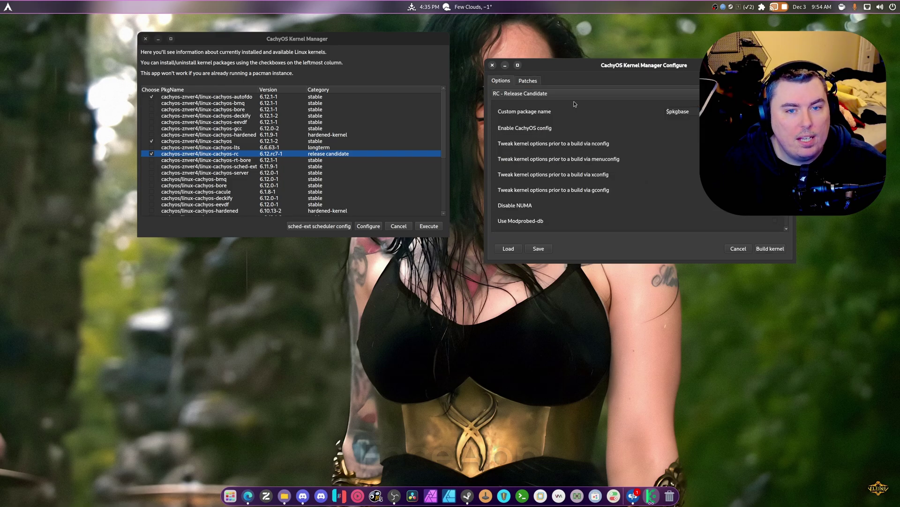
click(771, 249)
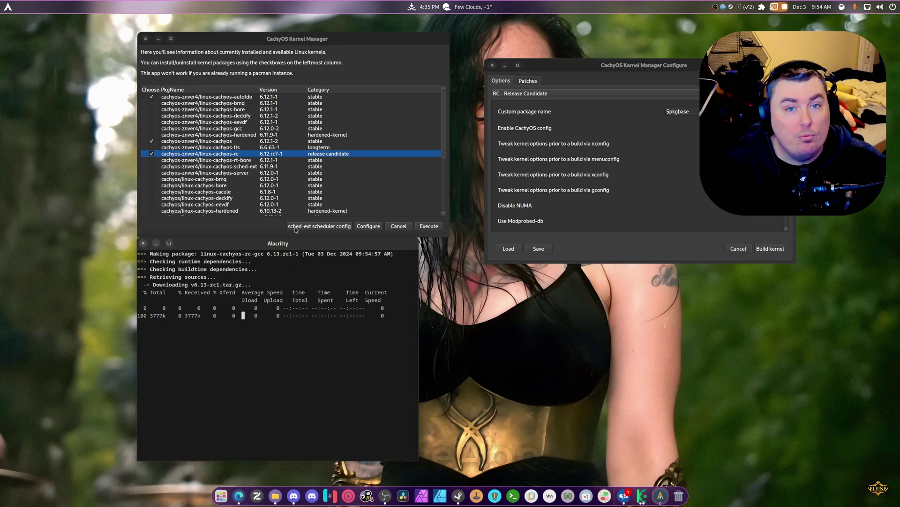
Maximize the Alacritty build terminal, enlarge its font two steps, and answer the first config prompt.
drag(299, 244, 425, 177)
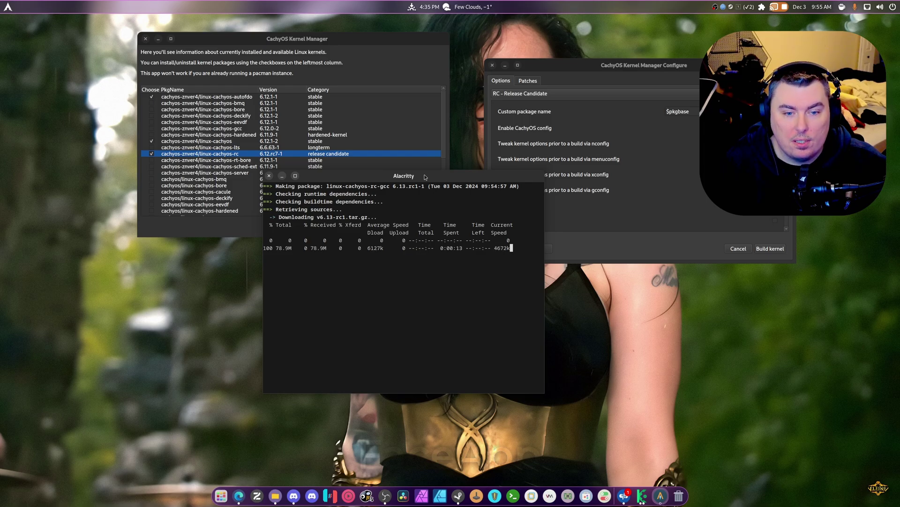
double_click(425, 177)
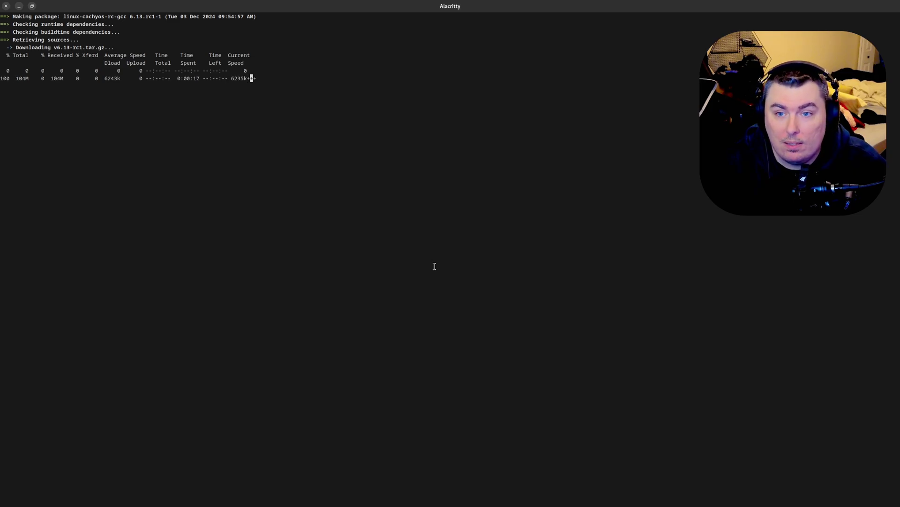
key(ctrl+plus)
key(ctrl+plus)
key(ctrl+plus)
key(ctrl+plus)
key(ctrl+plus)
key(ctrl+plus)
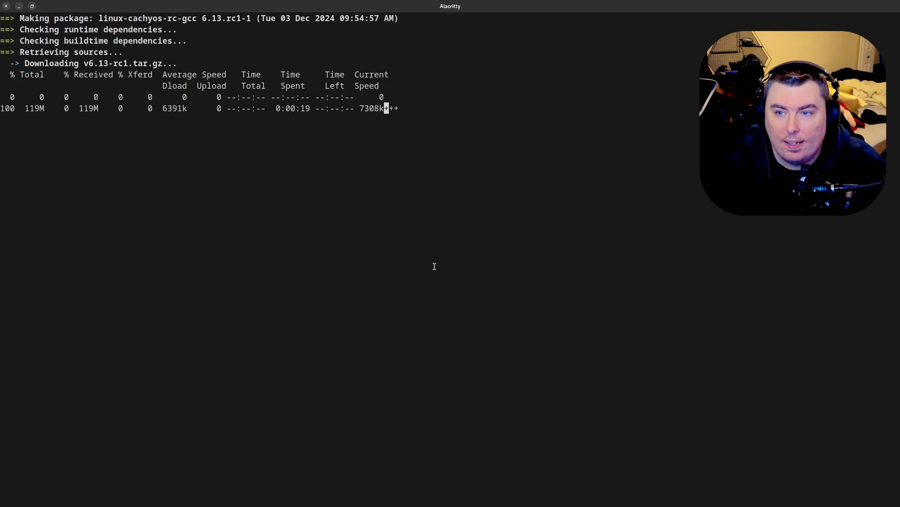
key(ctrl+plus)
key(Right)
key(Right)
key(Right)
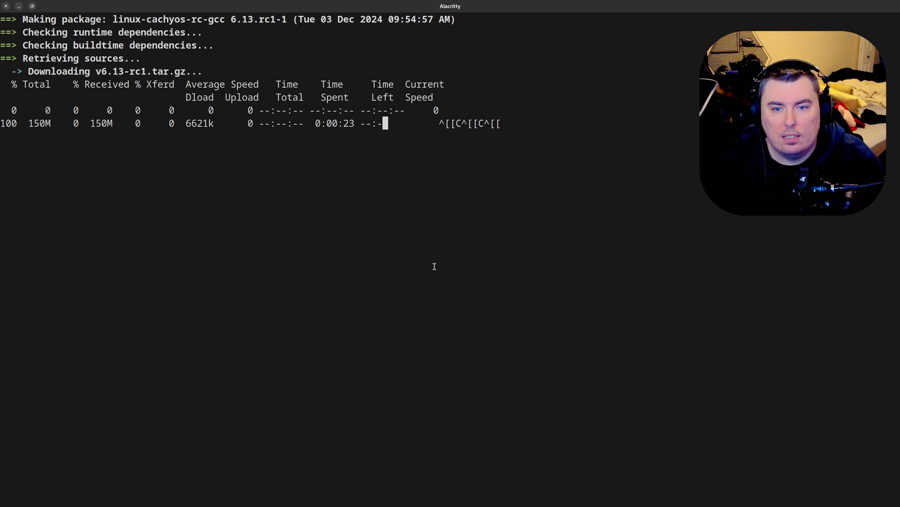
key(Return)
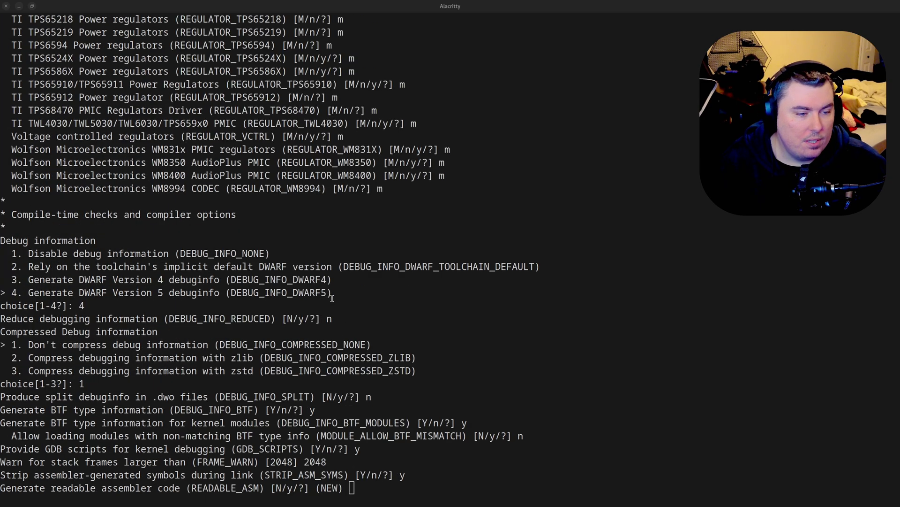
Accept the defaults for READABLE_ASM, DEBUG_SECTION_MISMATCH and the following oldconfig prompts.
click(404, 308)
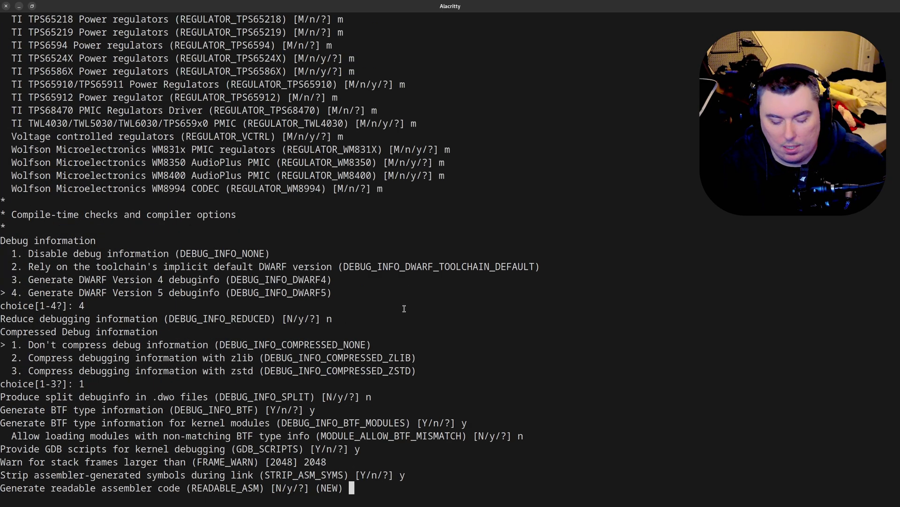
key(Return)
key(backslash)
key(Return)
key(Delete)
key(Return)
key(Return)
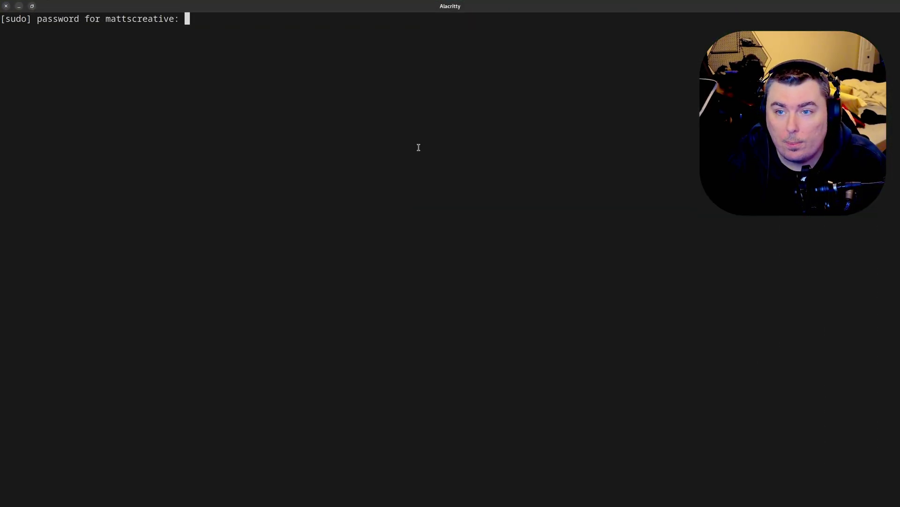
key(ctrl+equal)
key(ctrl+equal)
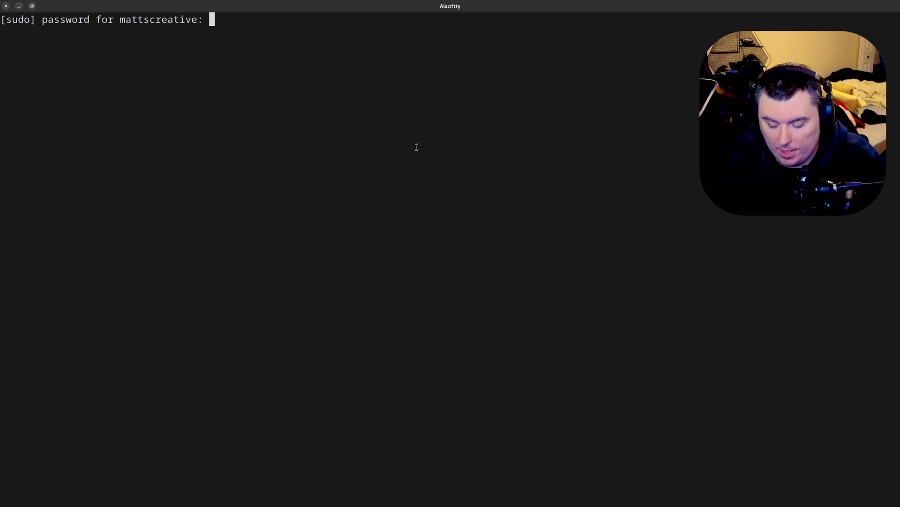
Enter the sudo password and answer y to install the linux-cachyos-rc-gcc, headers and nvidia-open packages.
key(Return)
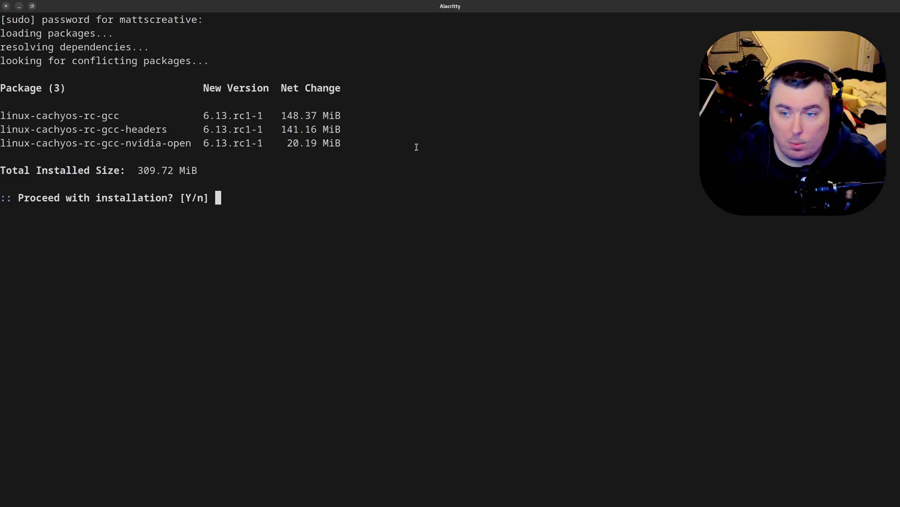
text(y)
key(Return)
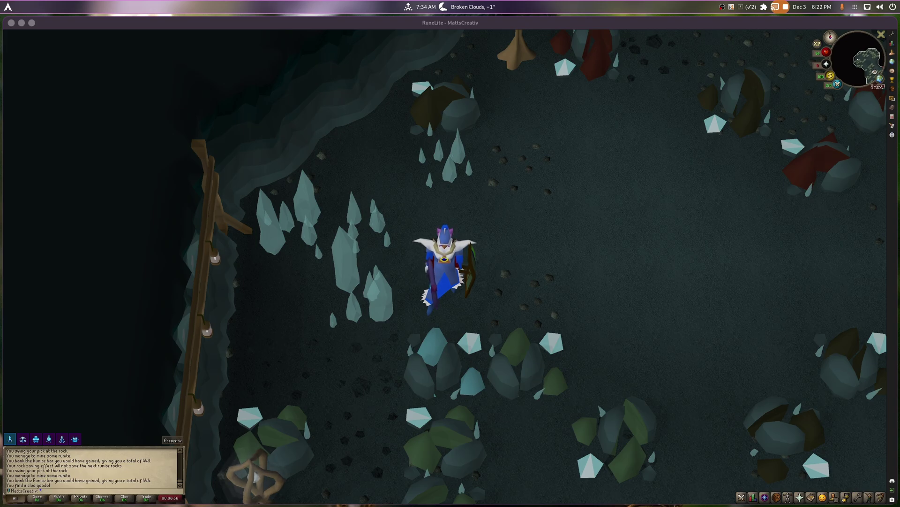
Walk the character to a nearby tile in the mine.
click(618, 316)
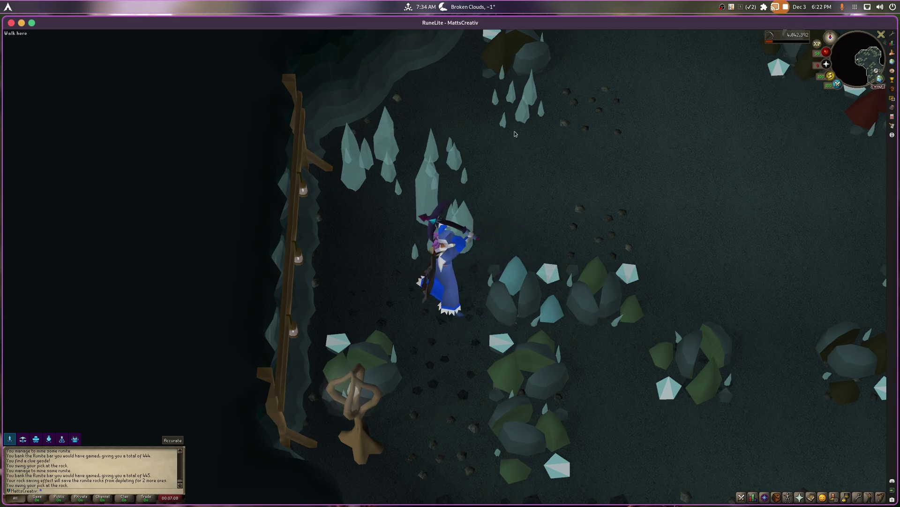
Show the desktop and open GNOME Settings at the System page.
key(super+d)
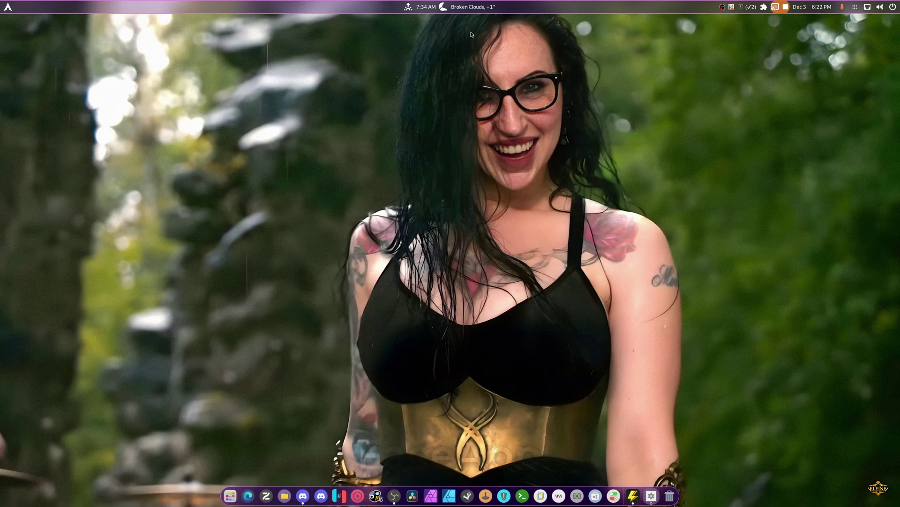
click(839, 6)
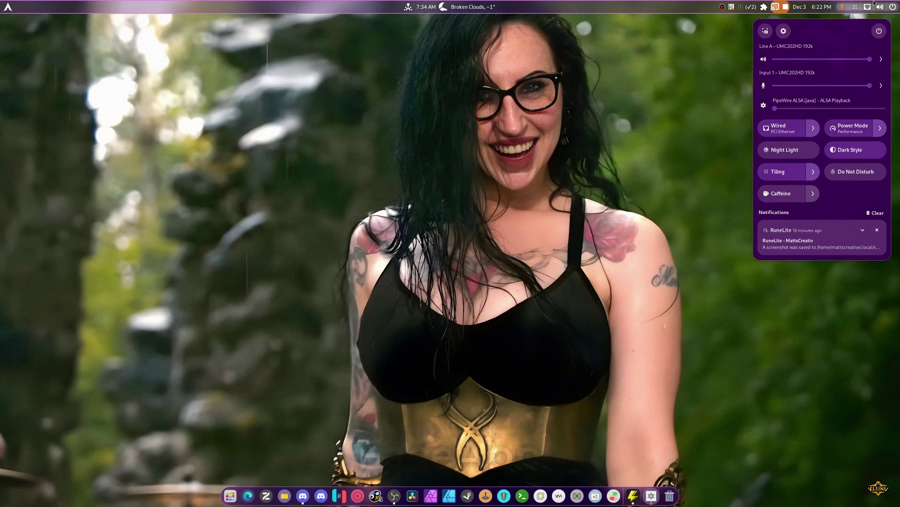
click(784, 35)
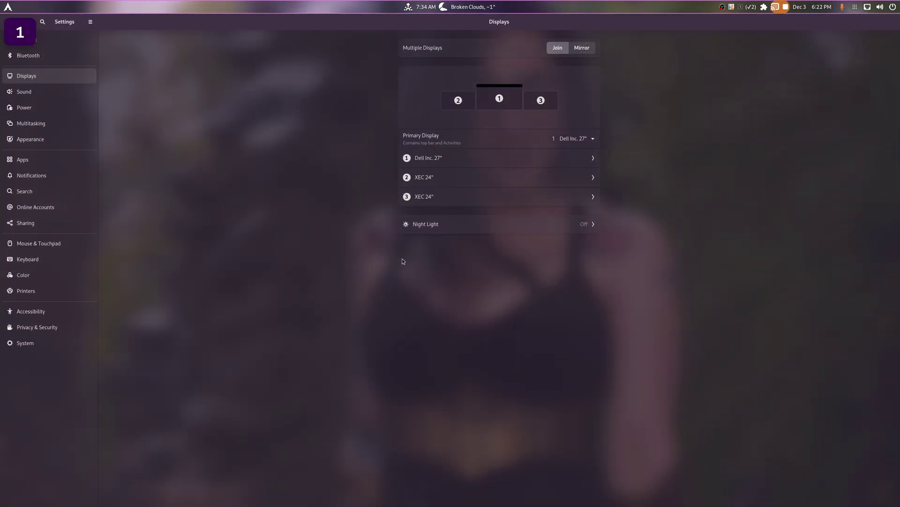
click(28, 342)
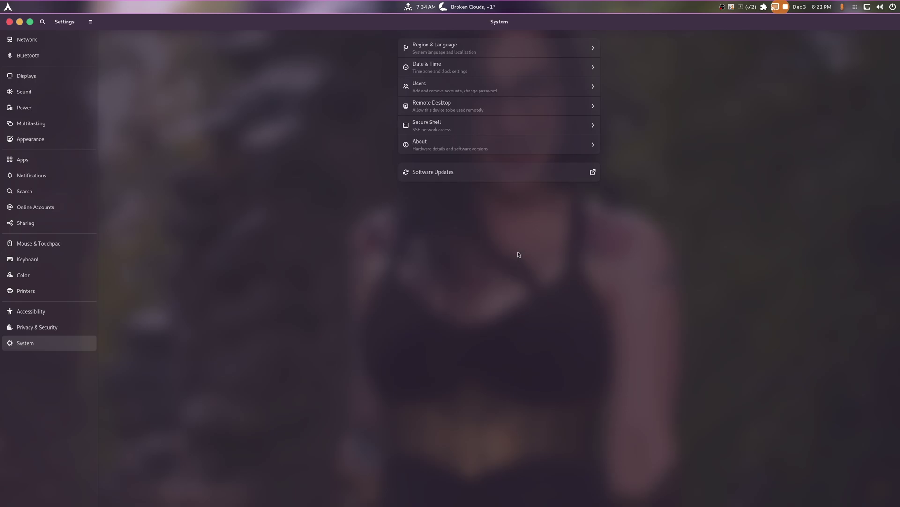
View About > System Details, confirming kernel 6.13.0-rc1-1-cachyos-rc-gcc, then close the dialog.
click(478, 147)
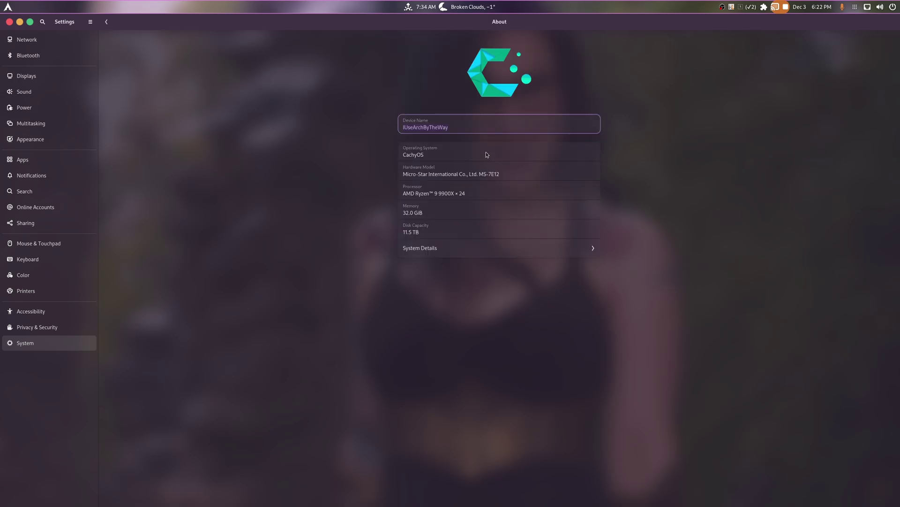
click(432, 254)
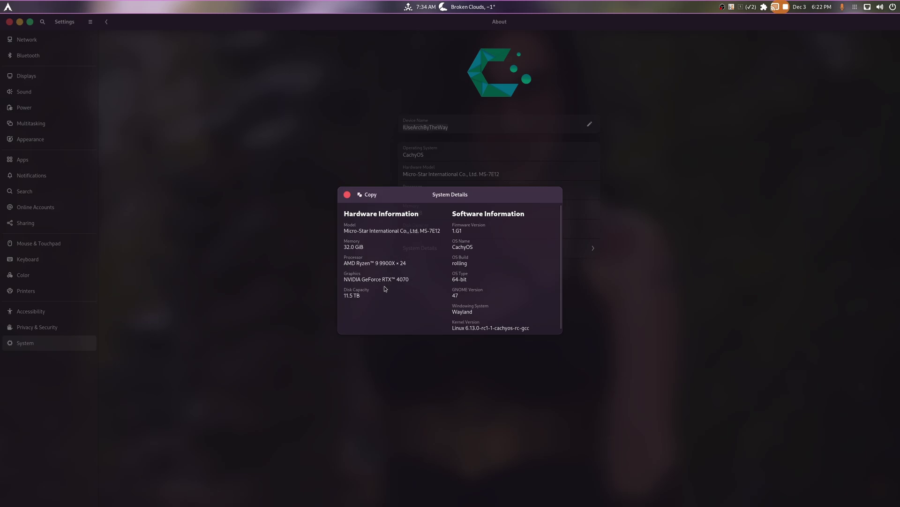
scroll(534, 263, down, 1)
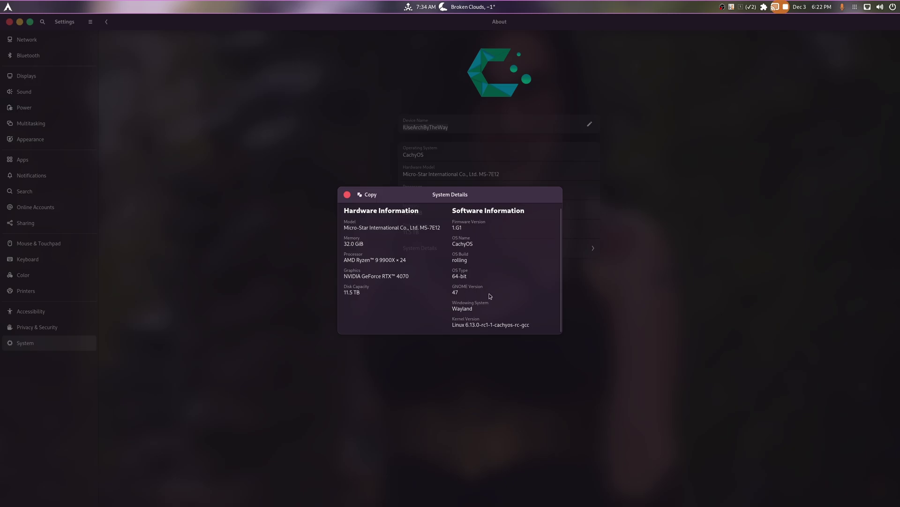
click(347, 195)
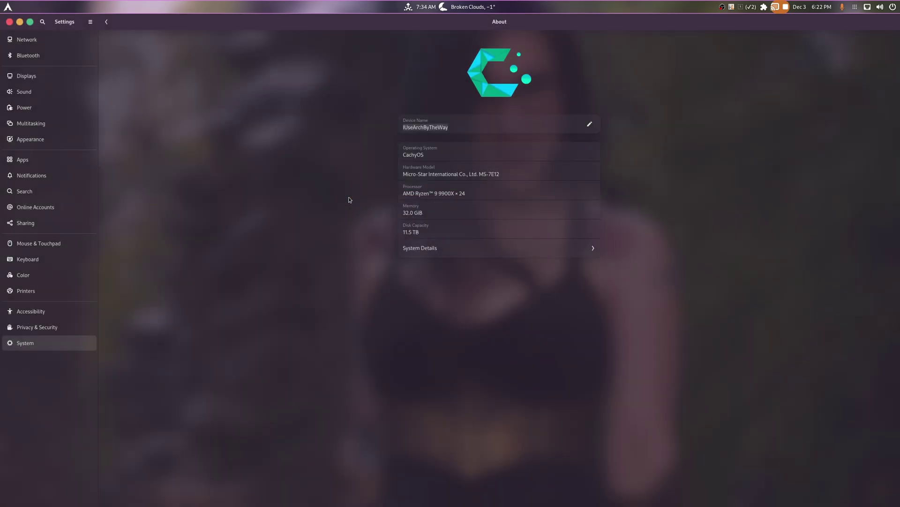
Close Settings and switch to the browser showing the Geekbench comparison.
click(9, 22)
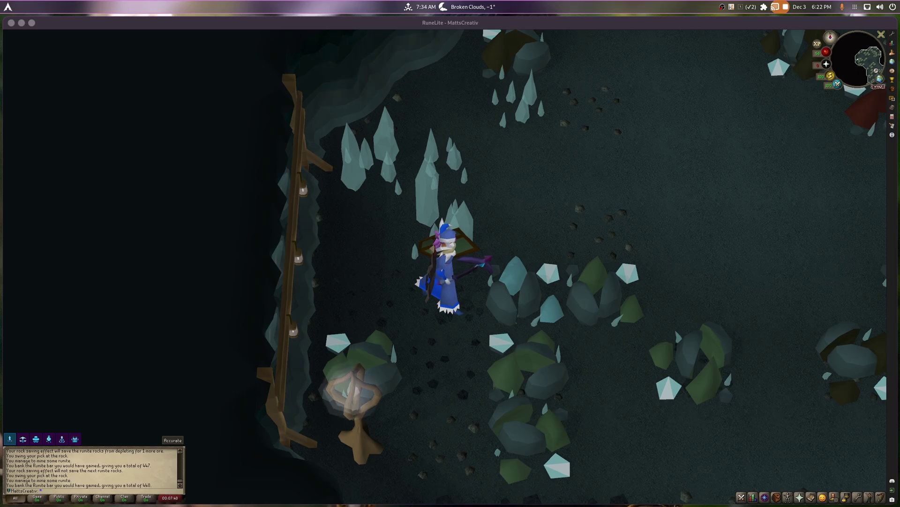
key(alt+Tab)
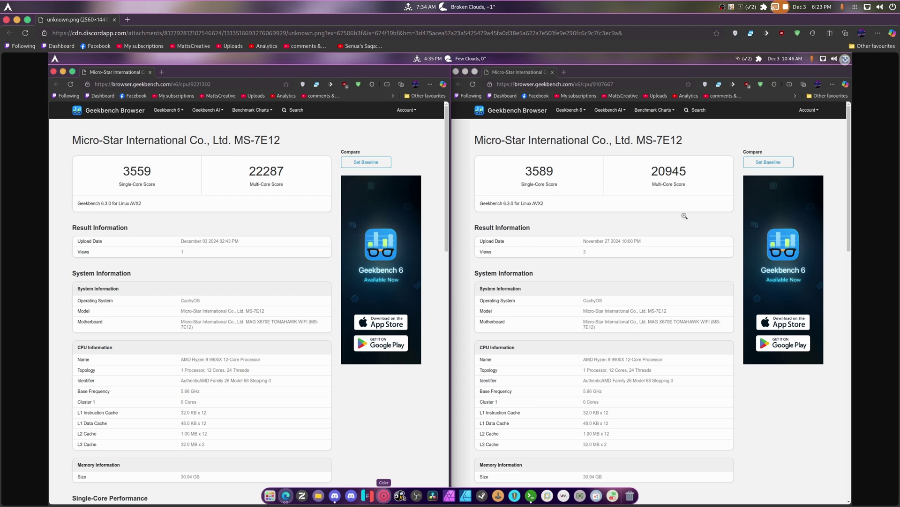
Close the benchmark browser and keep mining the runite rocks, raising the banked total to 456.
click(6, 20)
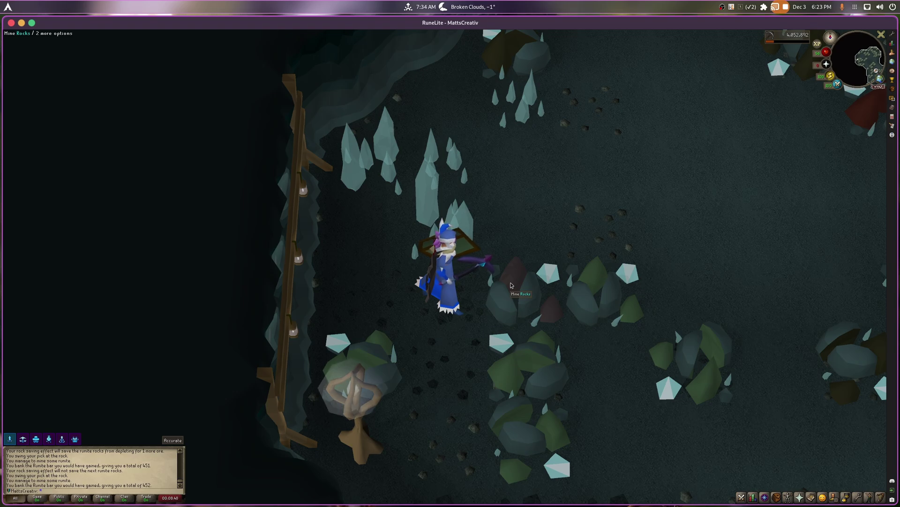
click(512, 285)
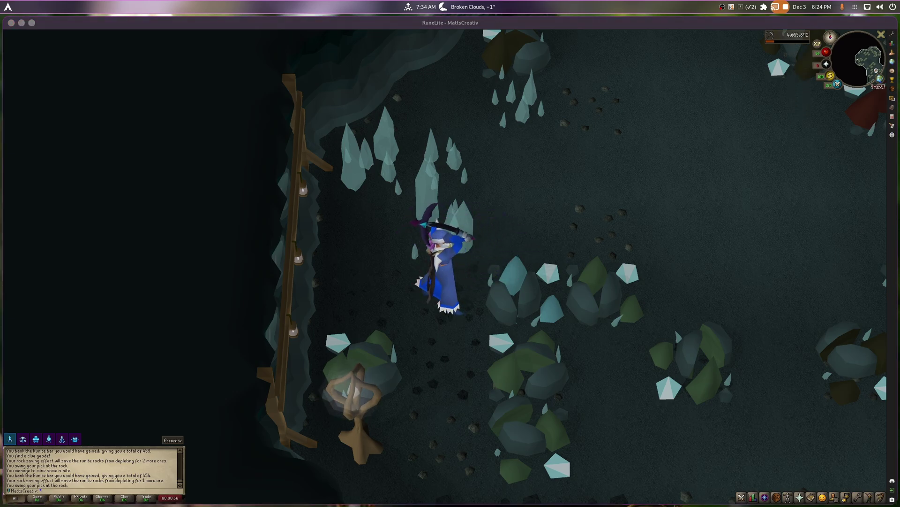
click(521, 284)
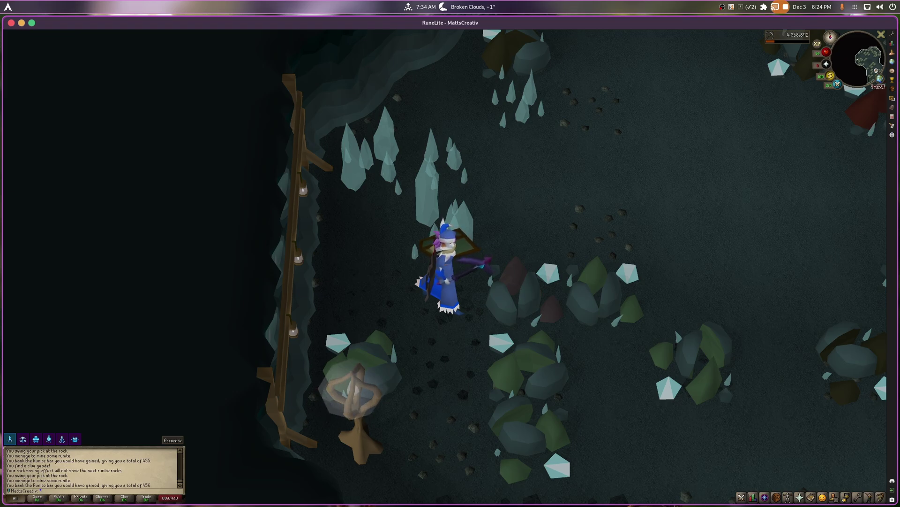
click(498, 301)
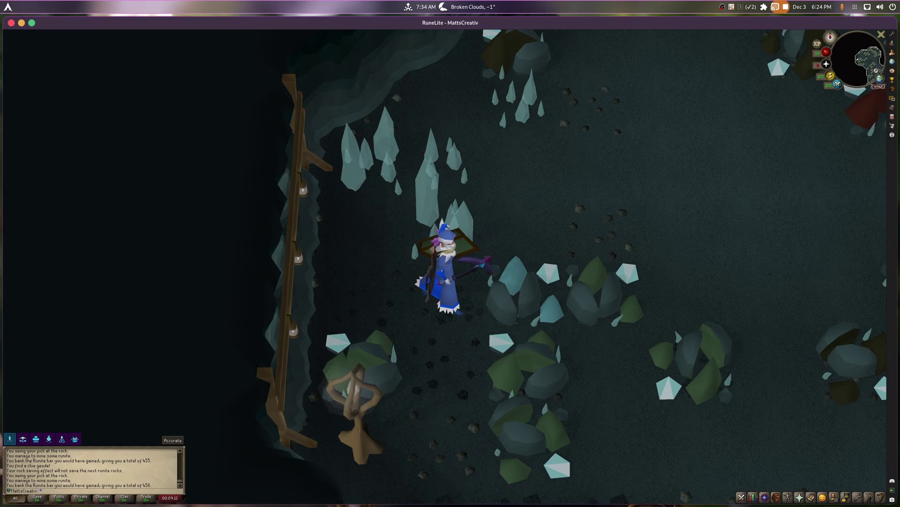